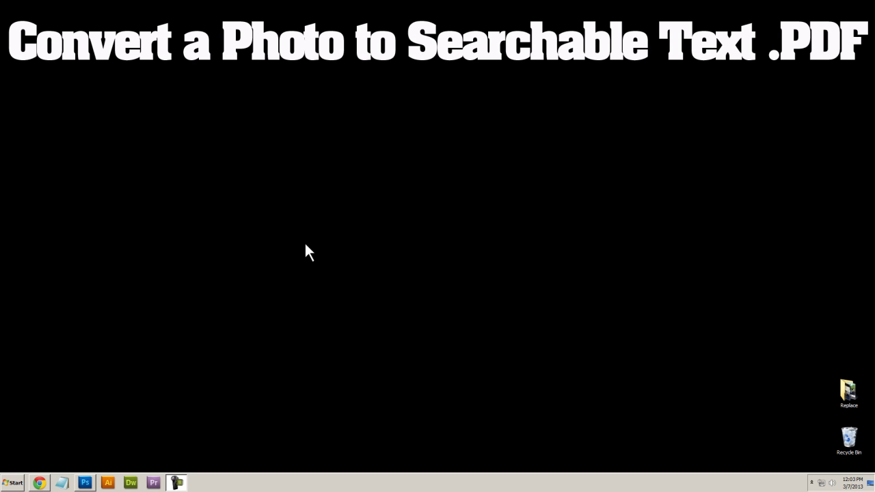
Google 'lorem', open the 'Lorem Ipsum - All the facts' result on lipsum.com, then hide Chrome.
drag(233, 139, 656, 382)
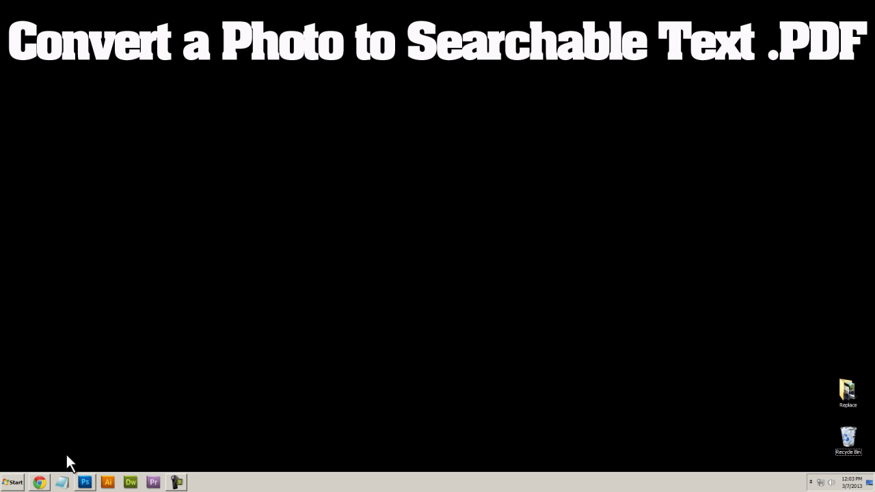
click(39, 482)
text(lorem)
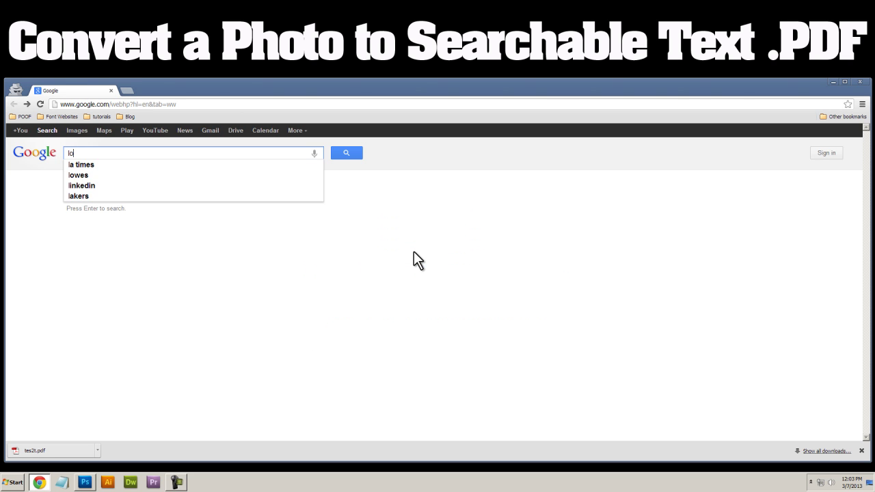
key(Return)
click(185, 212)
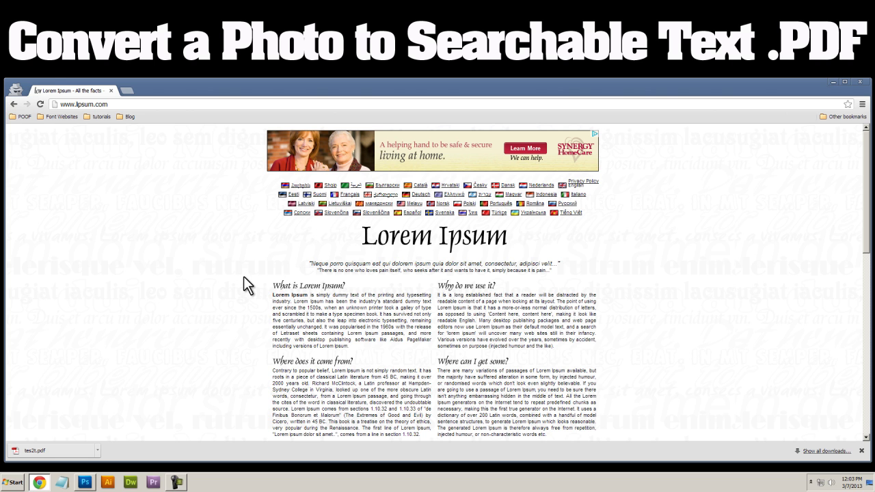
key(super+d)
Paste the captured screenshot into a new Photoshop document with default settings.
key(alt+Tab)
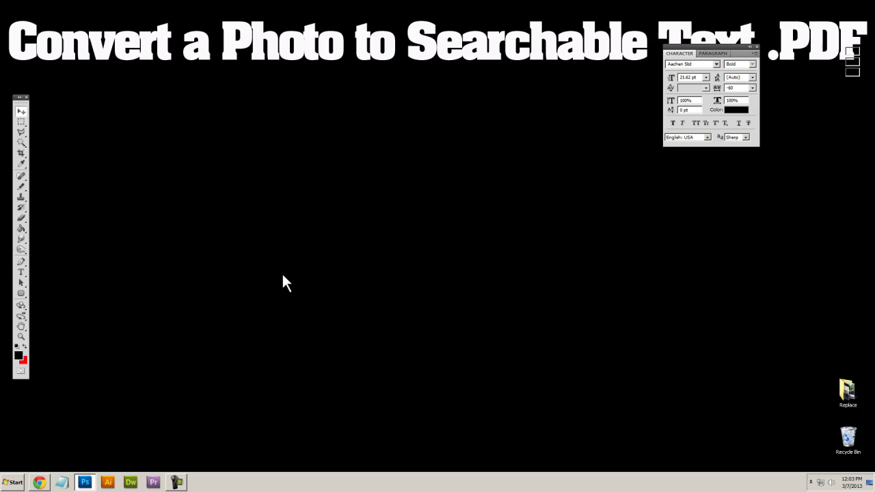
key(ctrl+n)
key(Return)
key(ctrl+v)
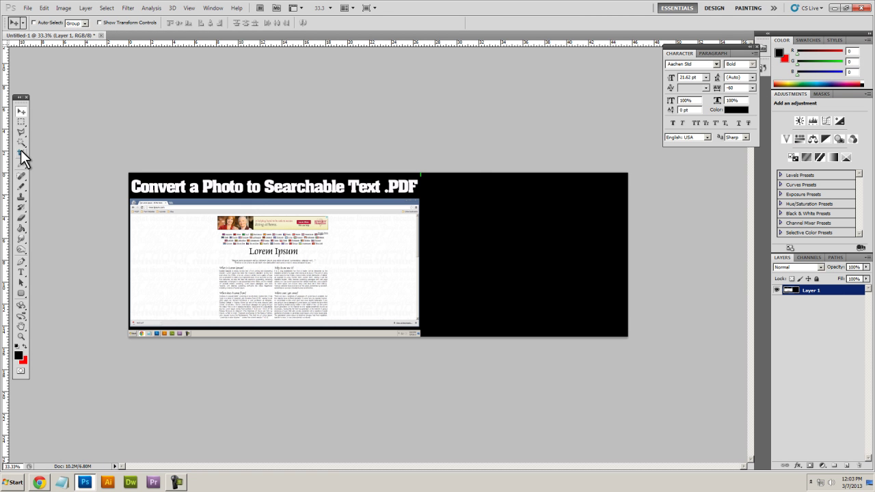
Crop the image down to the Lorem Ipsum heading and text columns, then zoom in.
click(21, 153)
drag(214, 248, 337, 319)
key(Return)
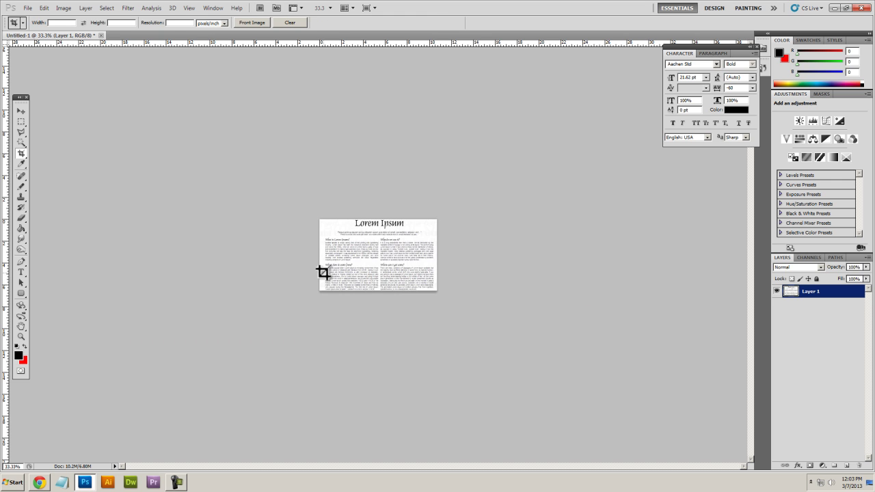
scroll(359, 258, up, 3)
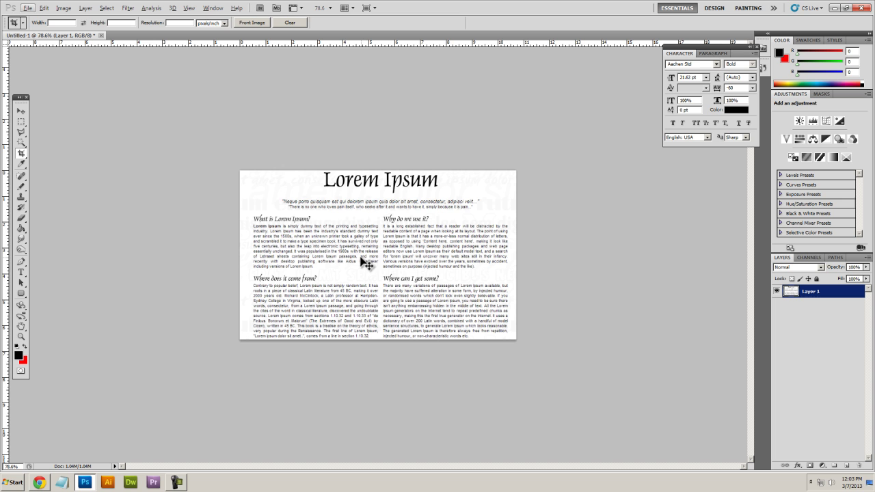
click(21, 111)
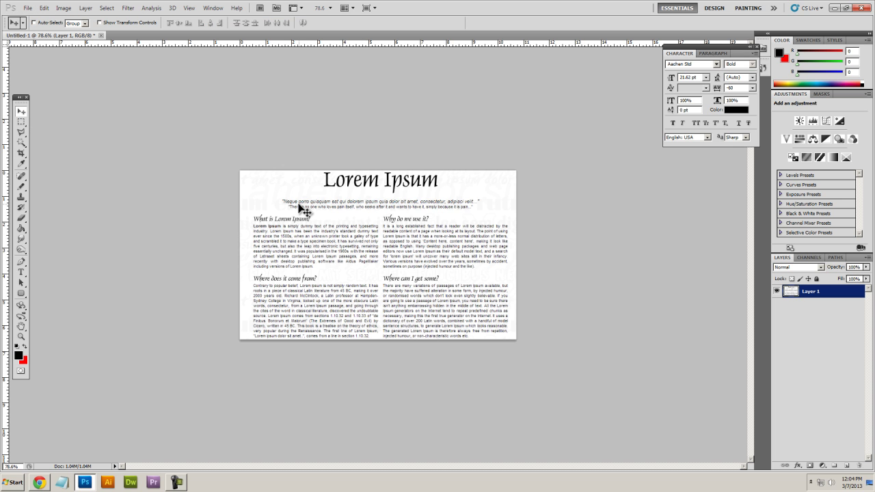
Save the image in JPEG format as 'LOQ QUALITY JPG TEXT', accepting the JPEG options.
key(ctrl+shift+s)
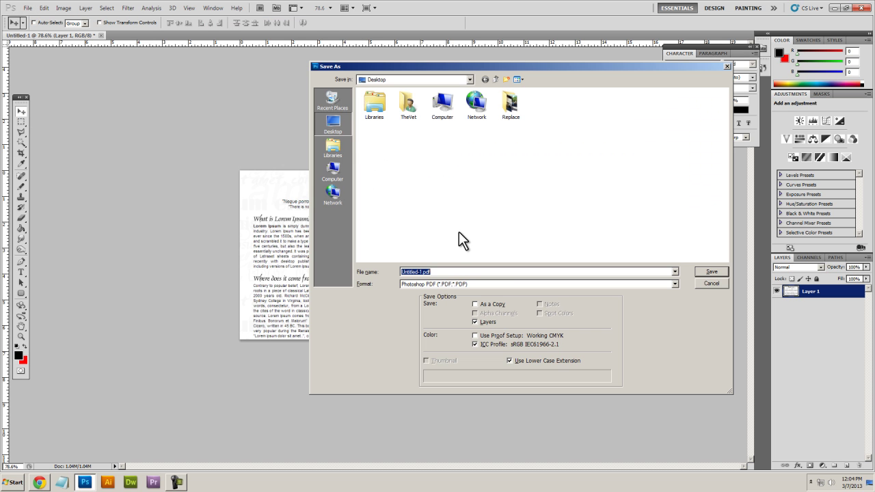
key(BackSpace)
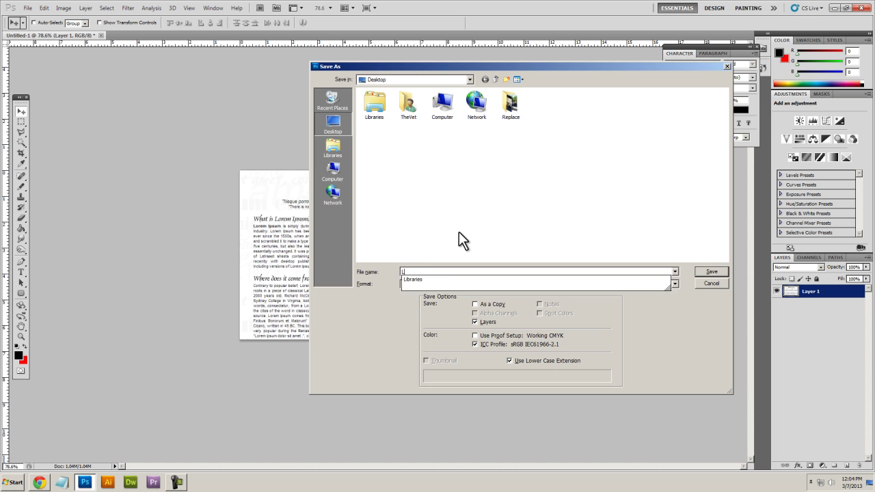
text(LOQ Q)
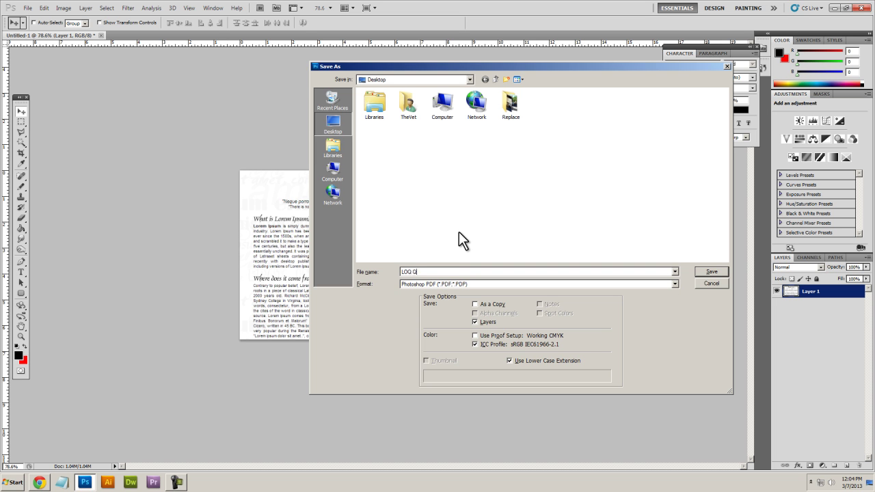
text(UALITY JPG TEXT)
key(Tab)
key(j)
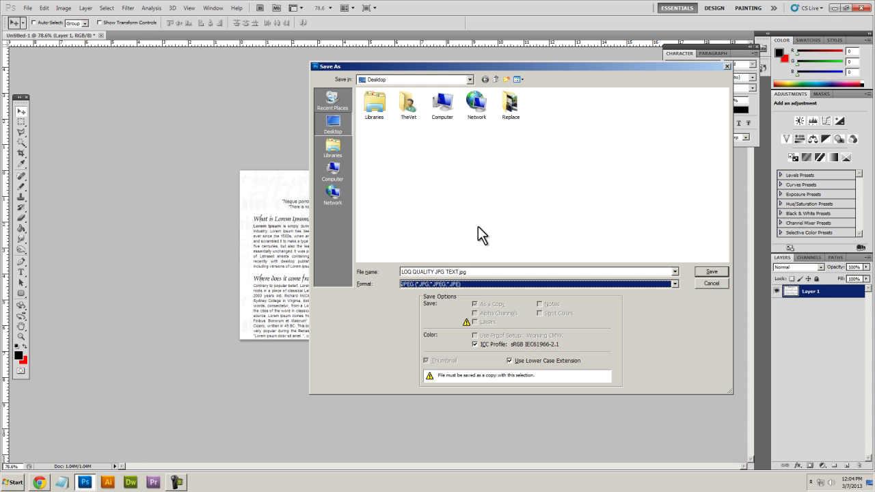
key(Return)
key(Return)
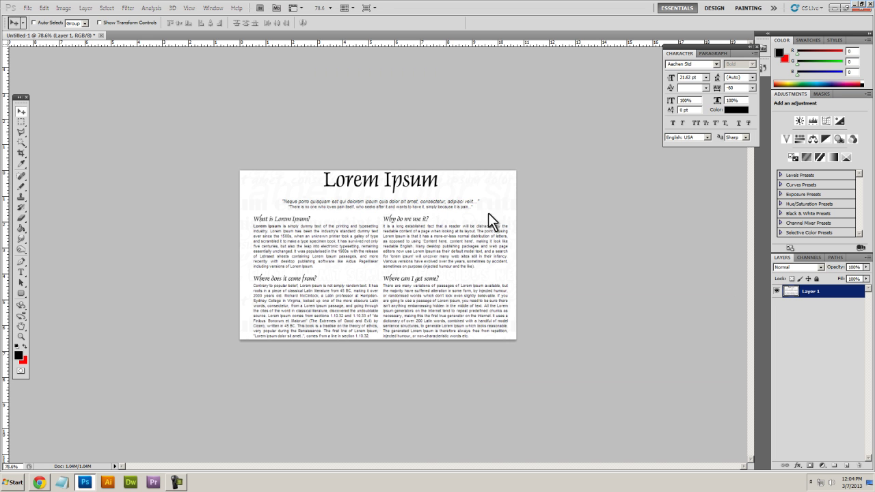
Dismiss the undefined clone source error and place the LOQ QUALITY JPG TEXT.jpg icon on the desktop.
key(s)
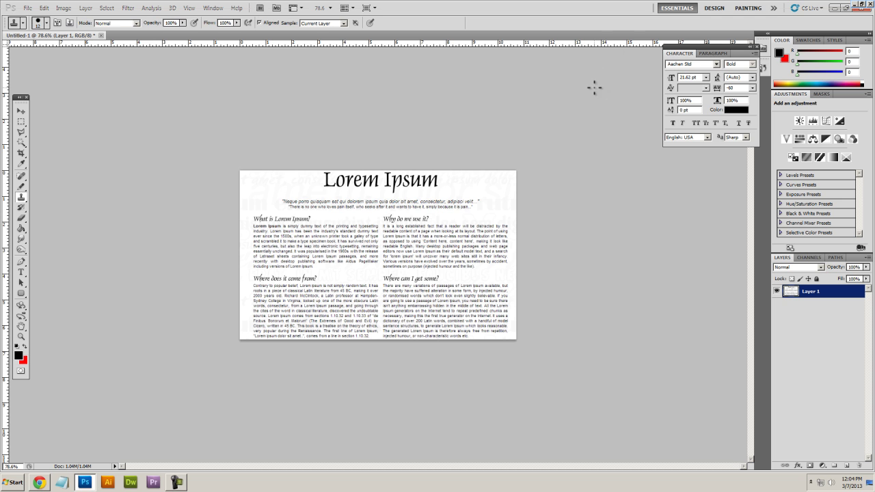
click(588, 86)
key(super)
key(super)
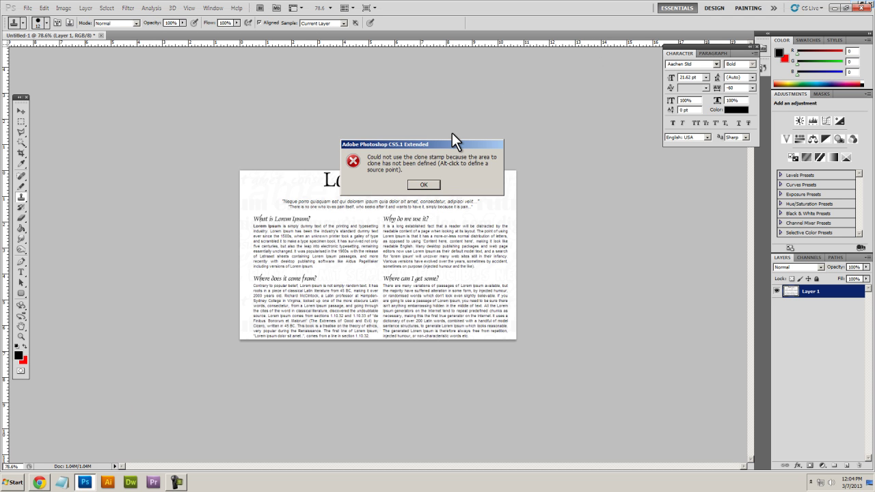
click(423, 186)
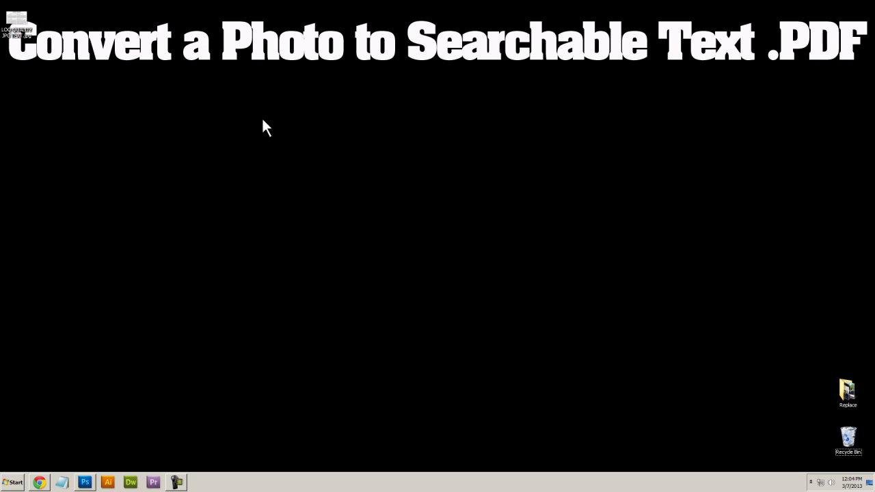
drag(11, 28, 151, 220)
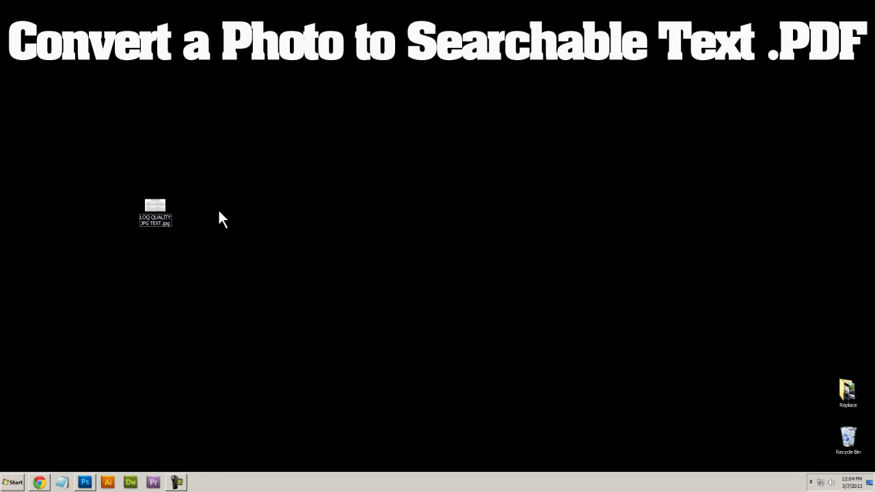
double_click(152, 205)
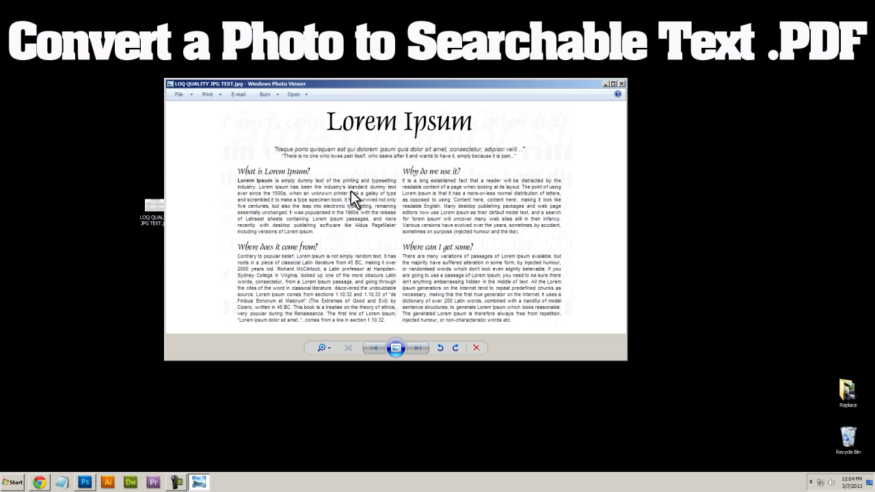
scroll(369, 199, up, 6)
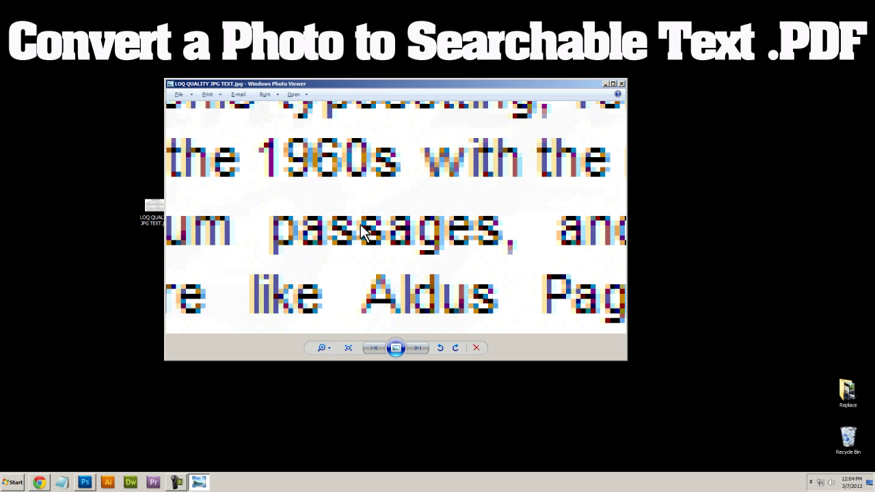
scroll(331, 221, down, 6)
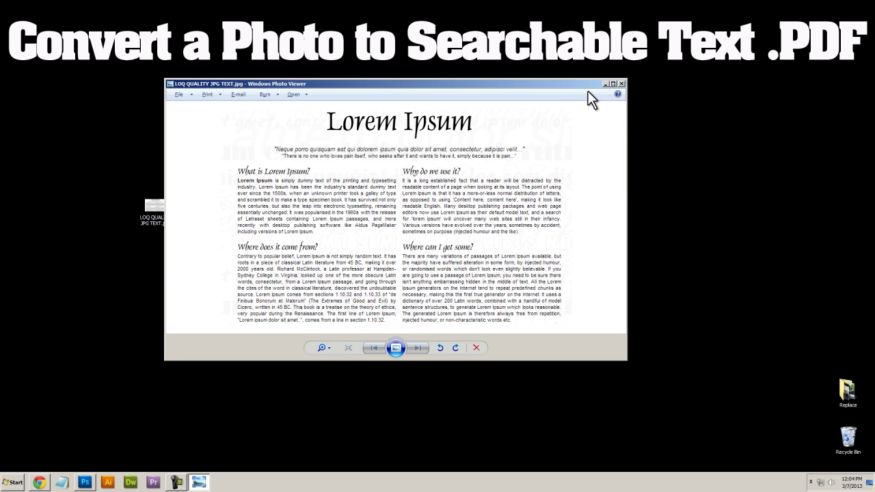
click(622, 83)
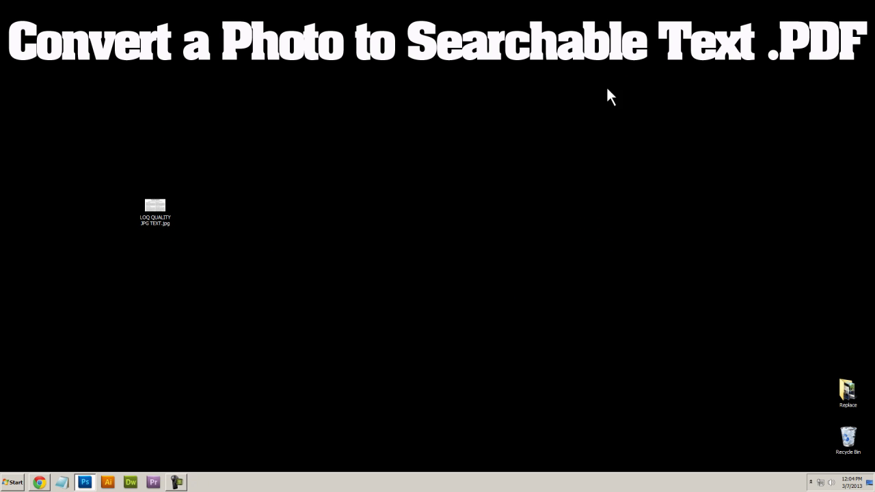
Load GMAIL.com in a new incognito Chrome tab and sign in with the account password.
click(39, 482)
click(126, 92)
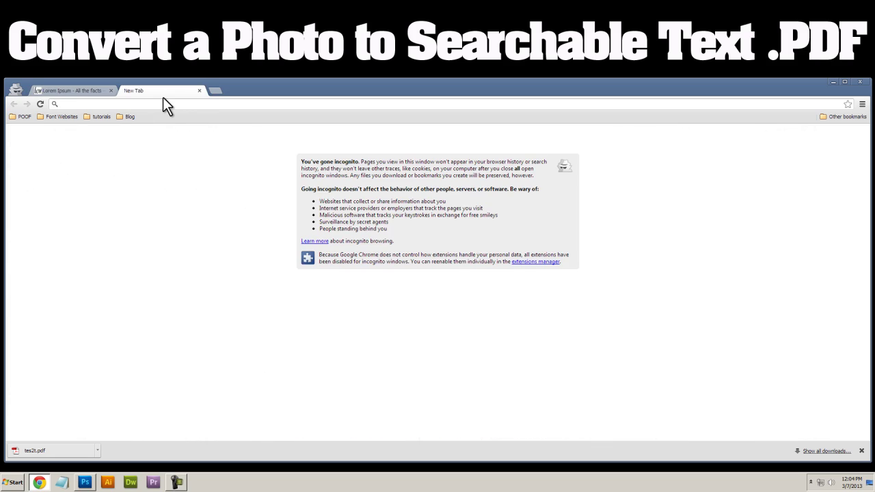
text(GMAIL)
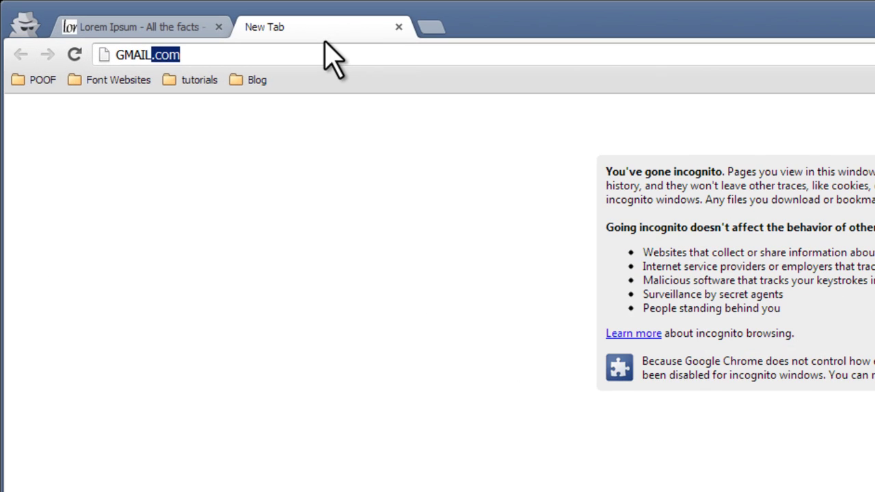
text(.com)
key(Return)
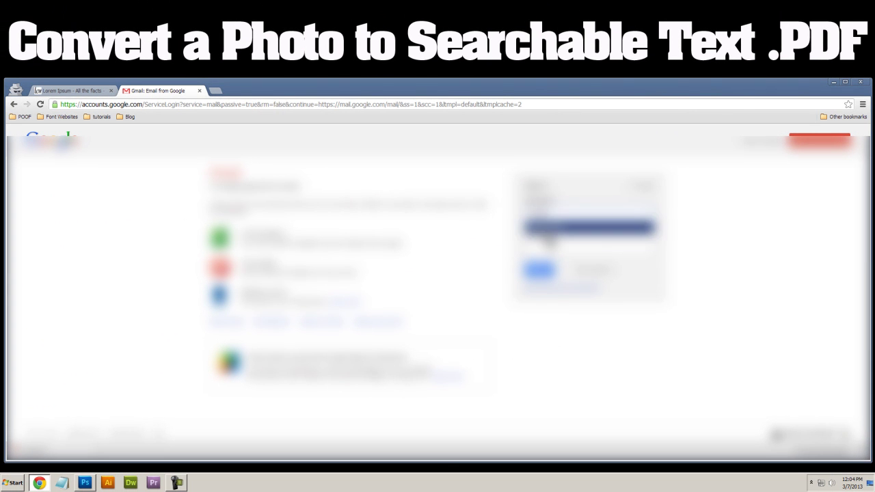
click(542, 229)
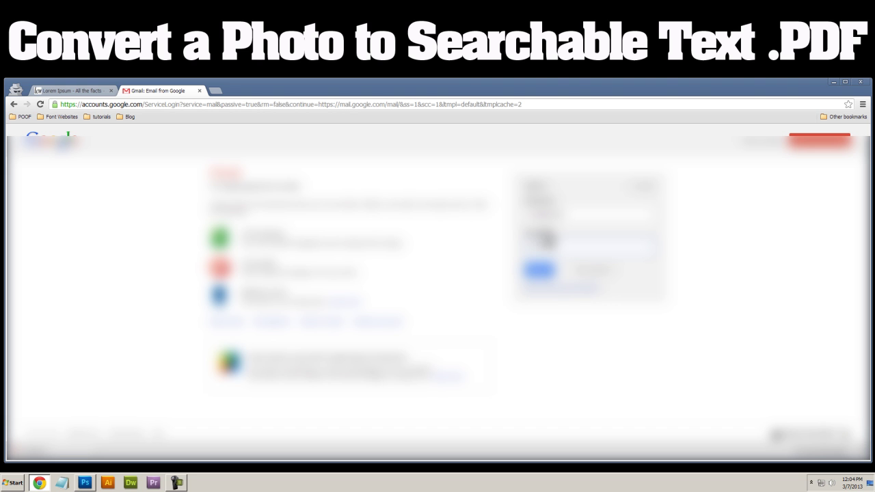
key(Return)
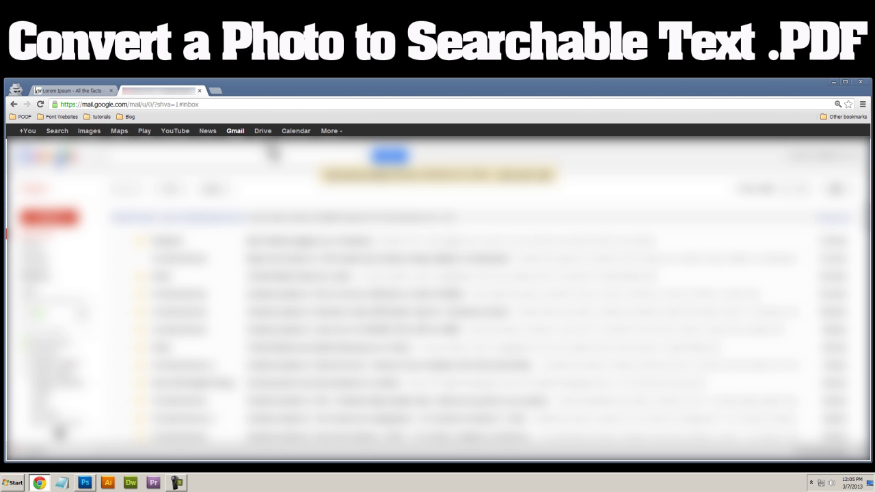
Open Google Drive and upload LOQ QUALITY JPG TEXT.jpg from the desktop as a file.
click(263, 132)
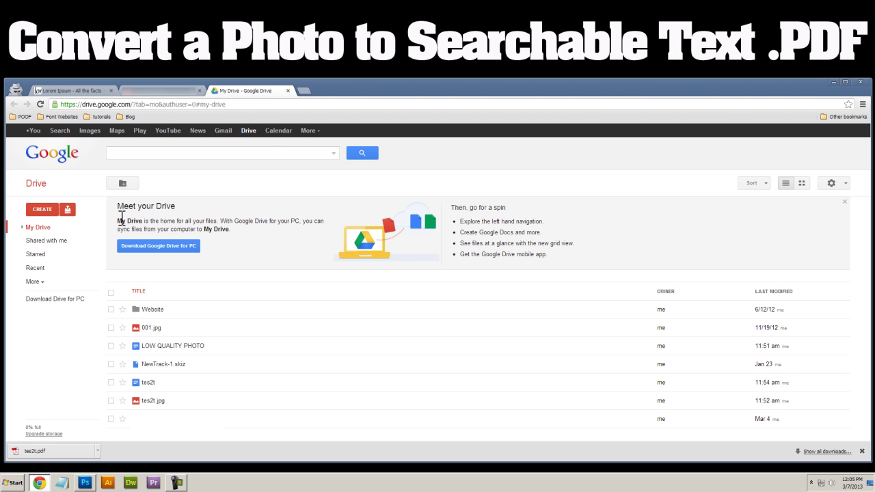
click(68, 210)
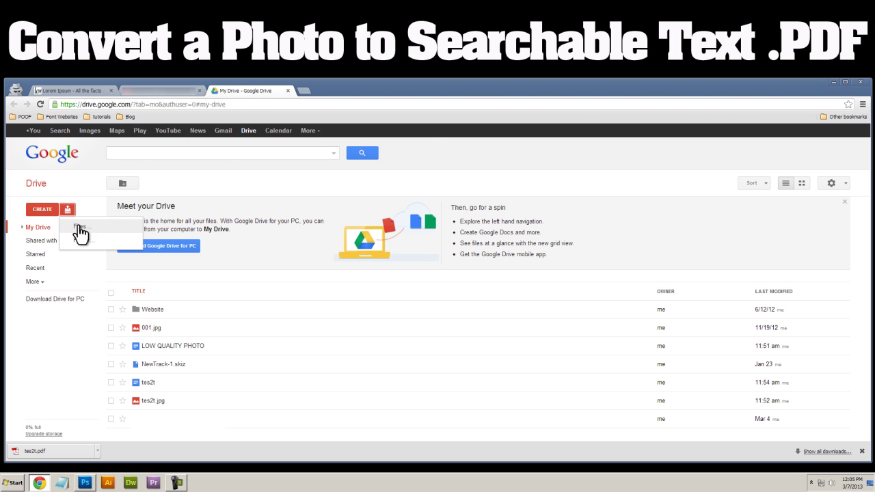
click(79, 226)
click(267, 154)
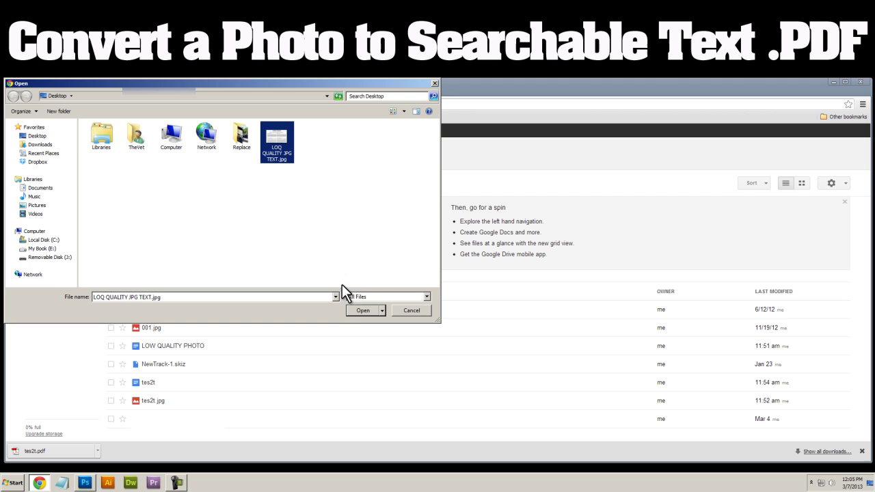
click(363, 311)
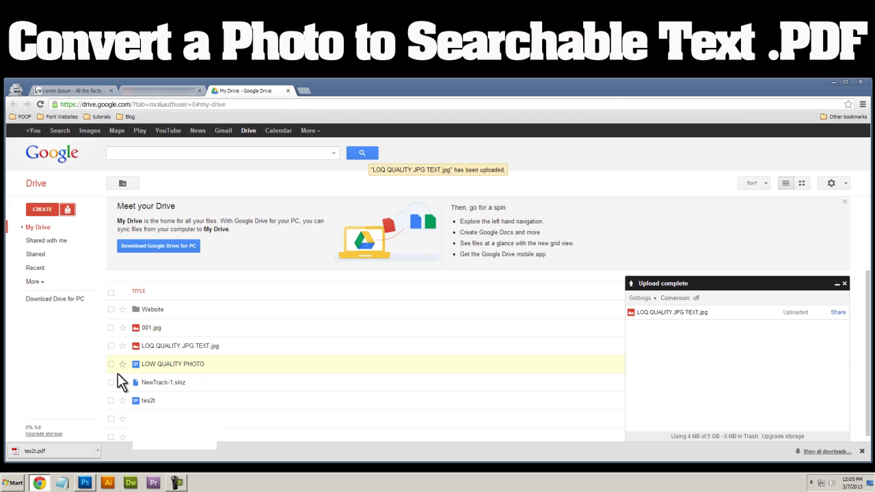
Open LOQ QUALITY JPG TEXT.jpg with Google Docs from its right-click Open with menu.
right_click(160, 341)
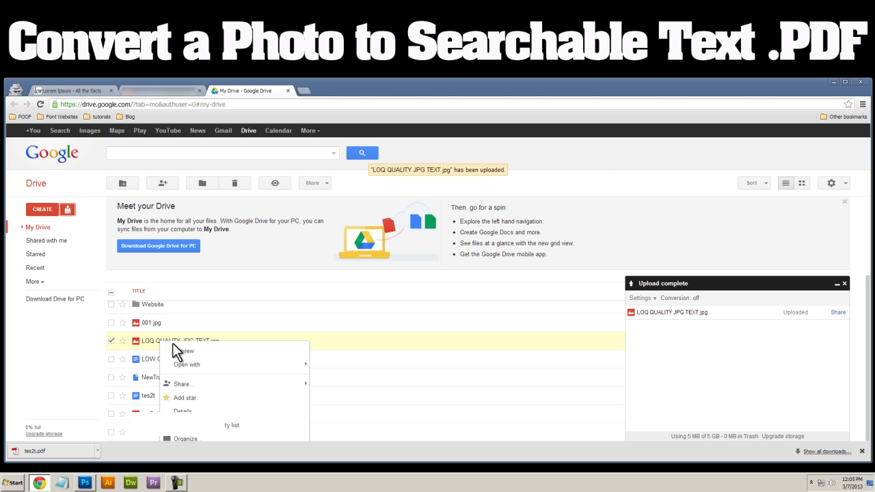
mouse_move(203, 368)
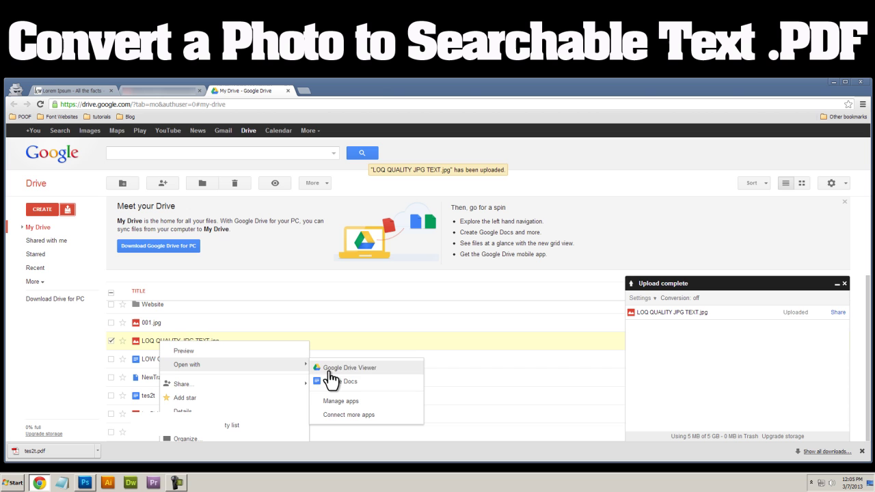
click(333, 387)
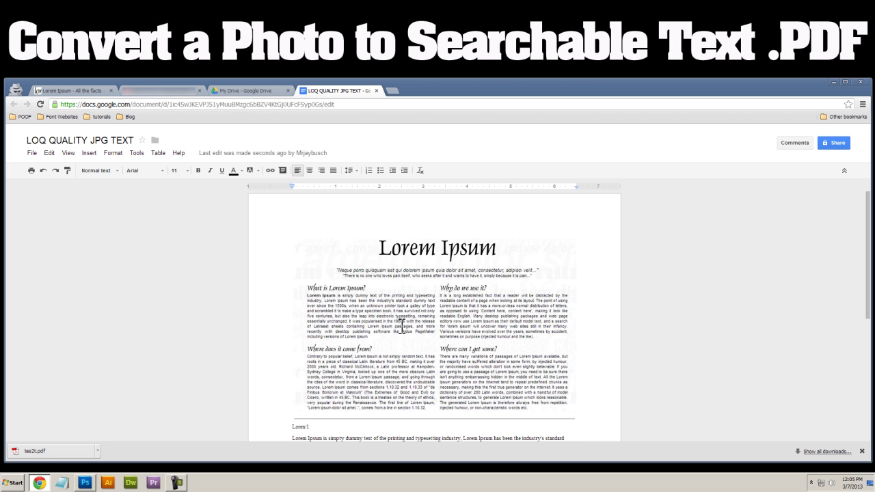
click(400, 318)
scroll(399, 319, down, 3)
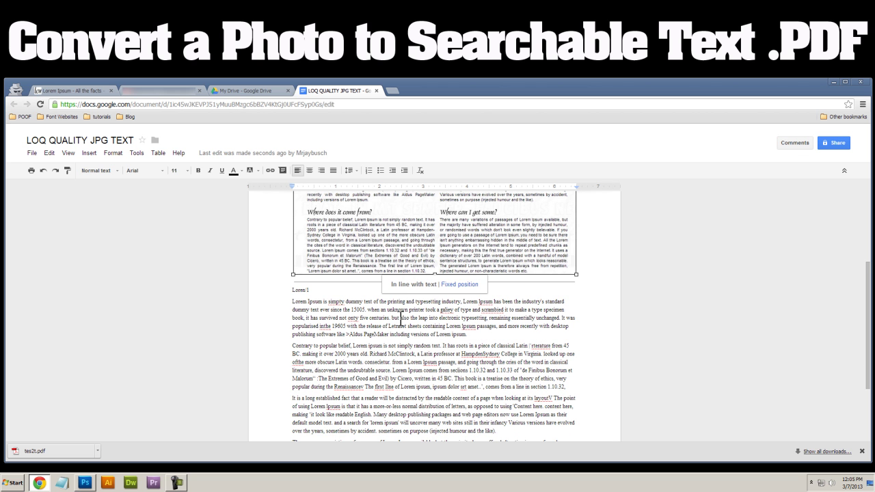
click(403, 316)
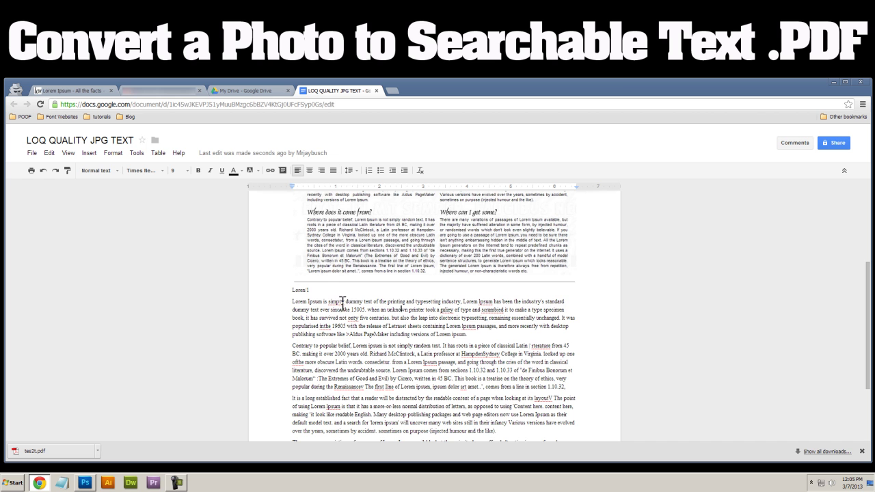
scroll(357, 273, up, 1)
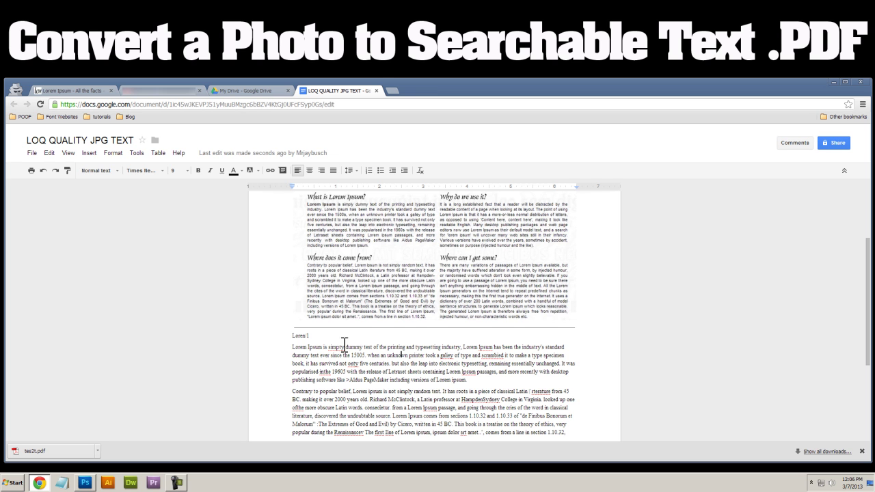
drag(292, 347, 463, 344)
click(460, 345)
scroll(426, 347, up, 2)
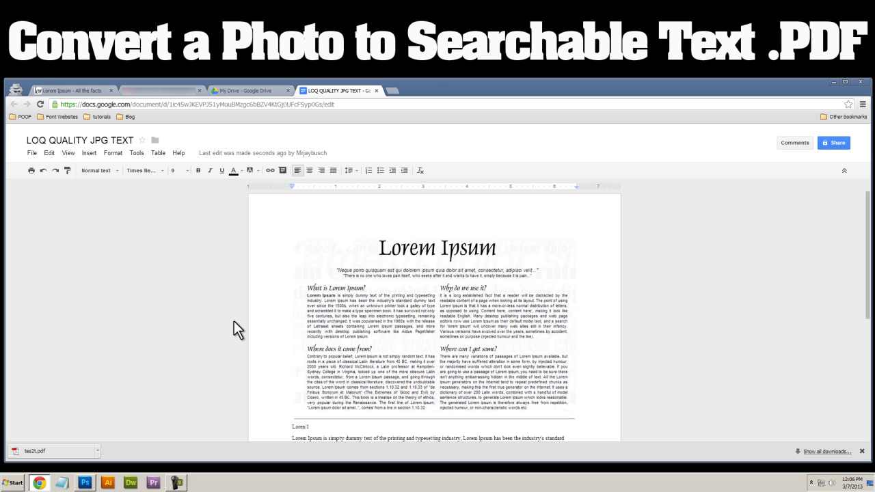
scroll(240, 318, down, 3)
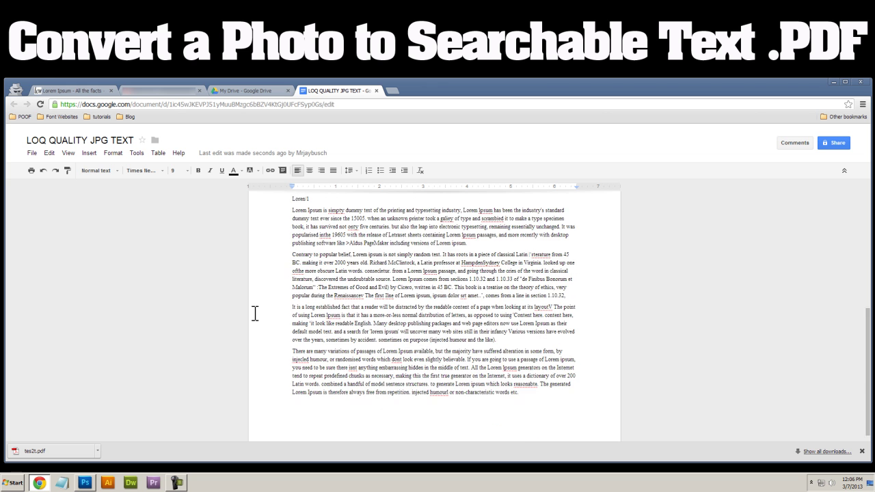
scroll(253, 312, up, 3)
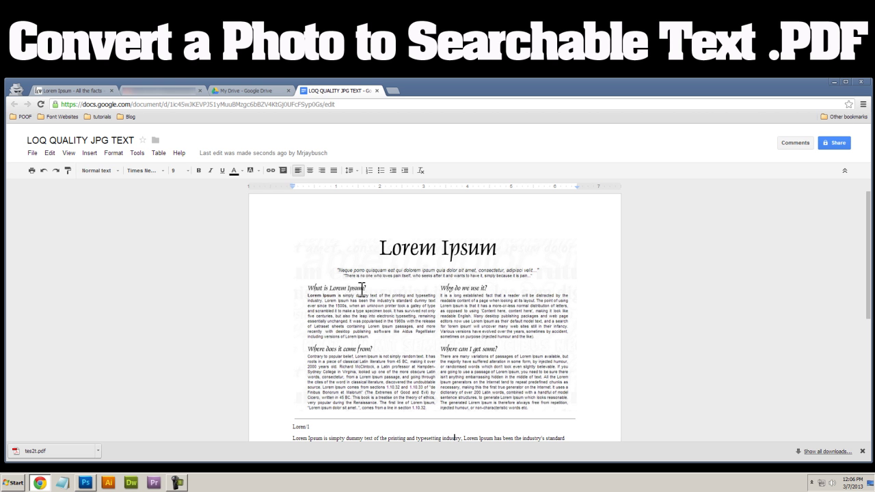
Download the document as a PDF Document (.pdf) through File > Download as.
click(34, 153)
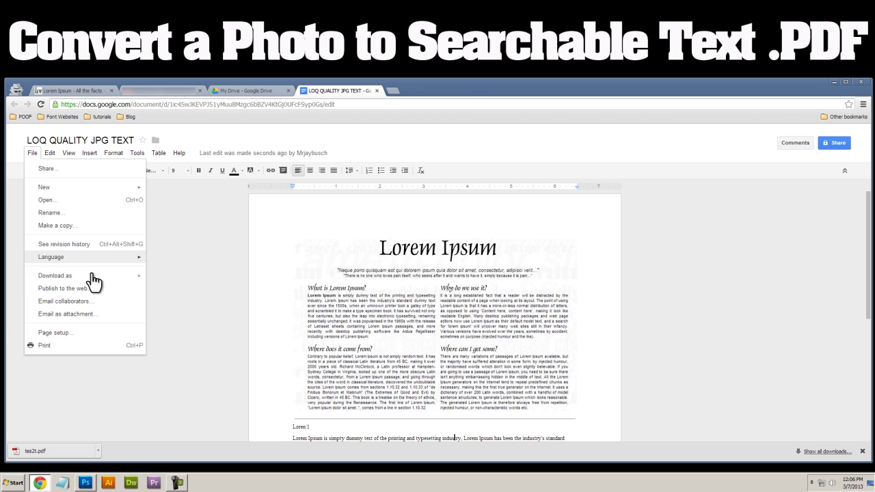
mouse_move(134, 281)
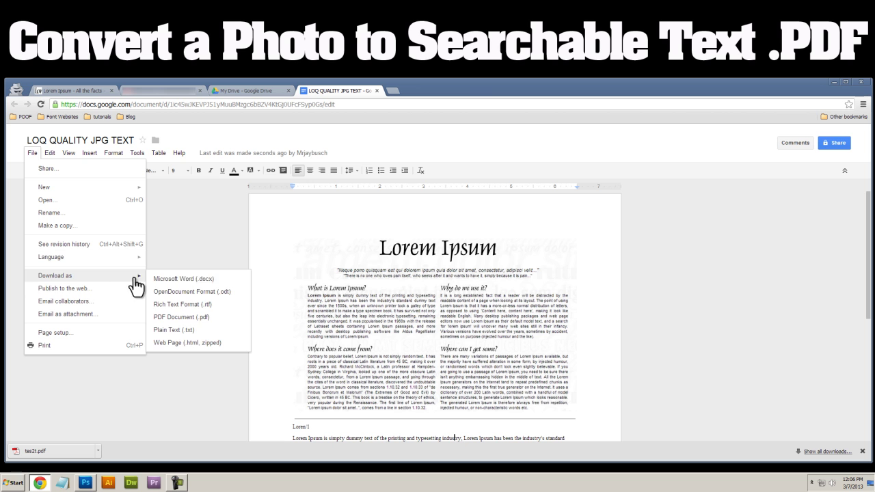
click(188, 317)
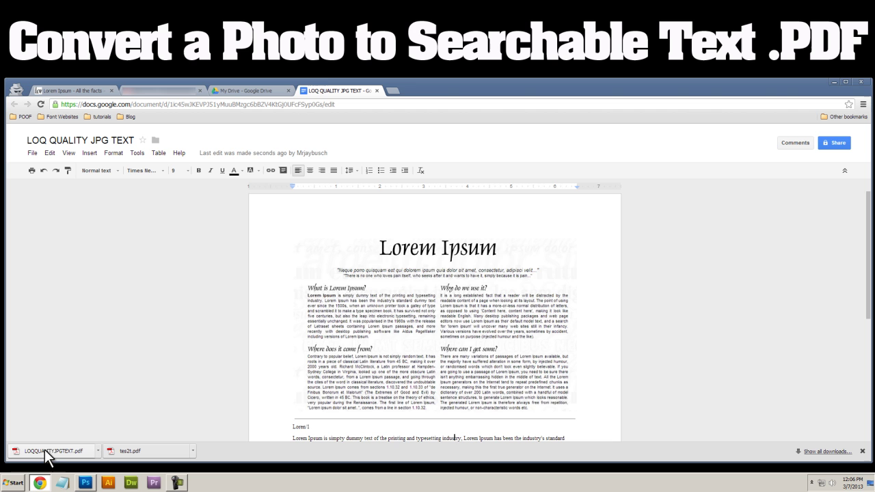
Move the downloaded PDF onto the desktop and open it in Adobe Reader.
drag(46, 455, 324, 17)
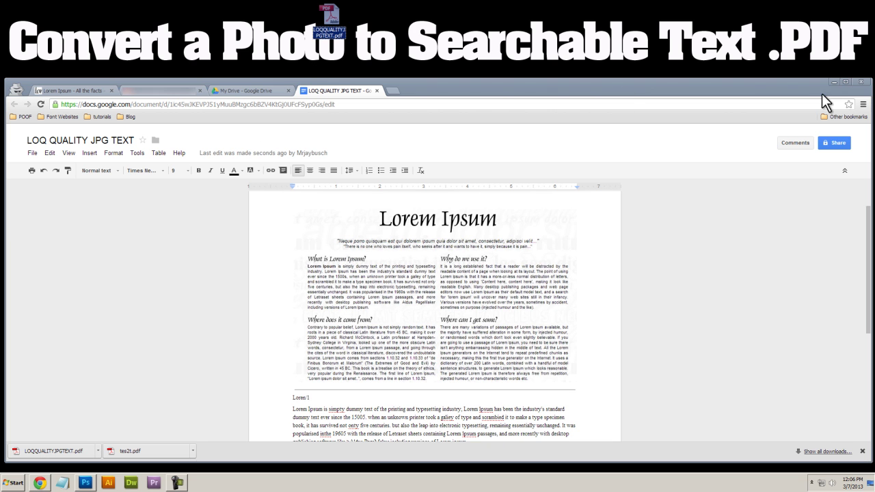
click(834, 81)
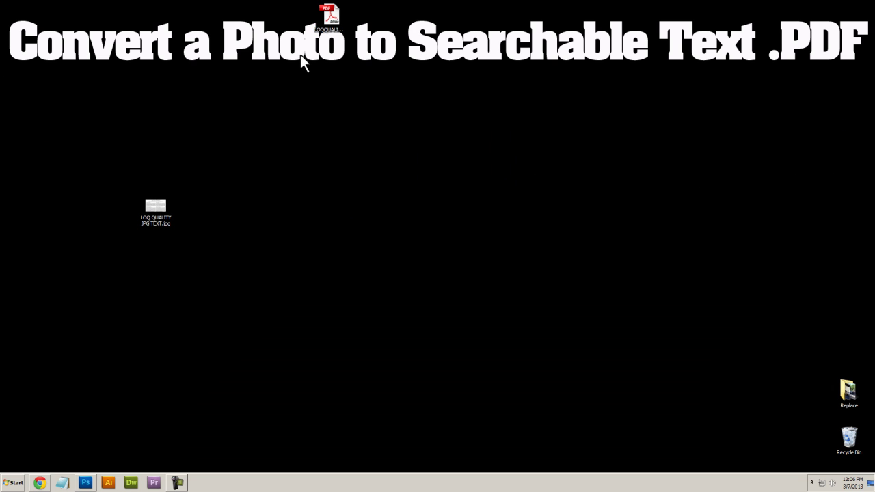
double_click(198, 210)
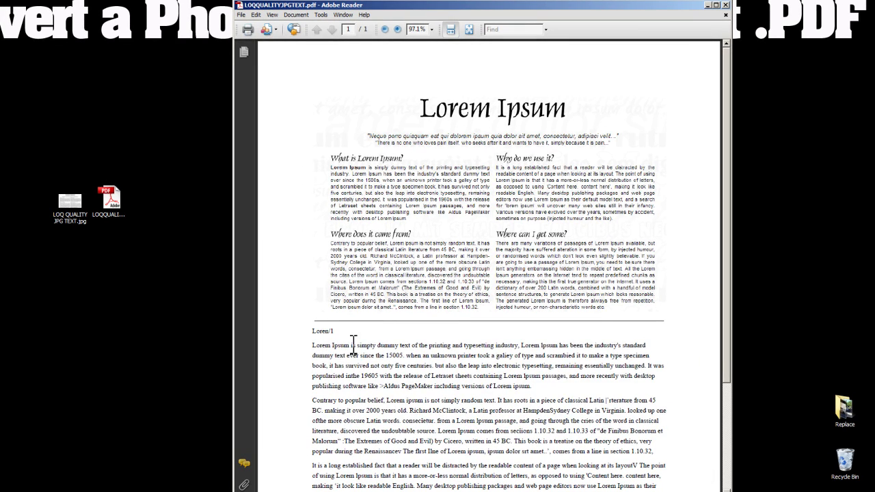
Select lines of the PDF to confirm the text is real, then start a Ctrl+F search.
drag(353, 342, 380, 359)
click(537, 455)
click(403, 382)
click(380, 364)
key(ctrl+f)
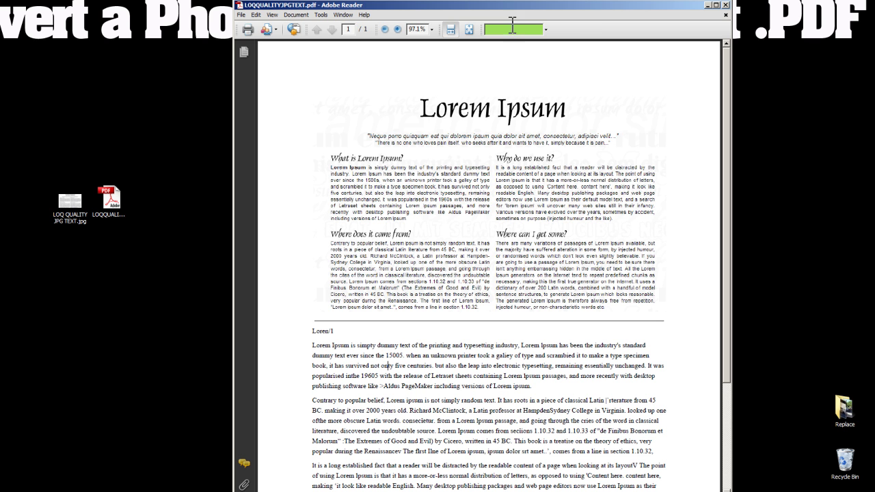